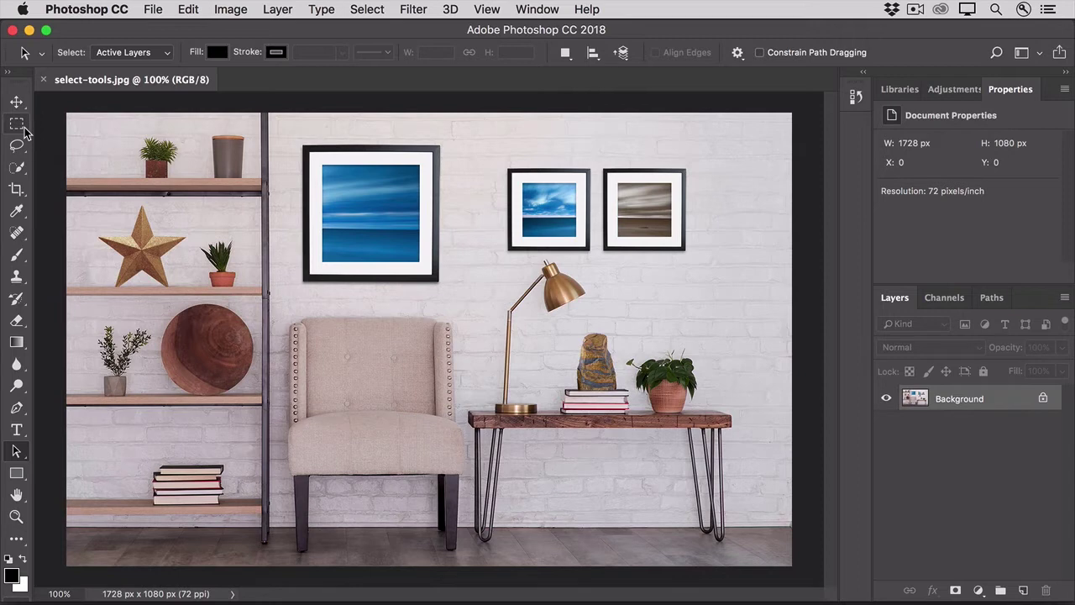
- Activate the Rectangular Marquee Tool for selecting on the room photo
left_click(19, 125)
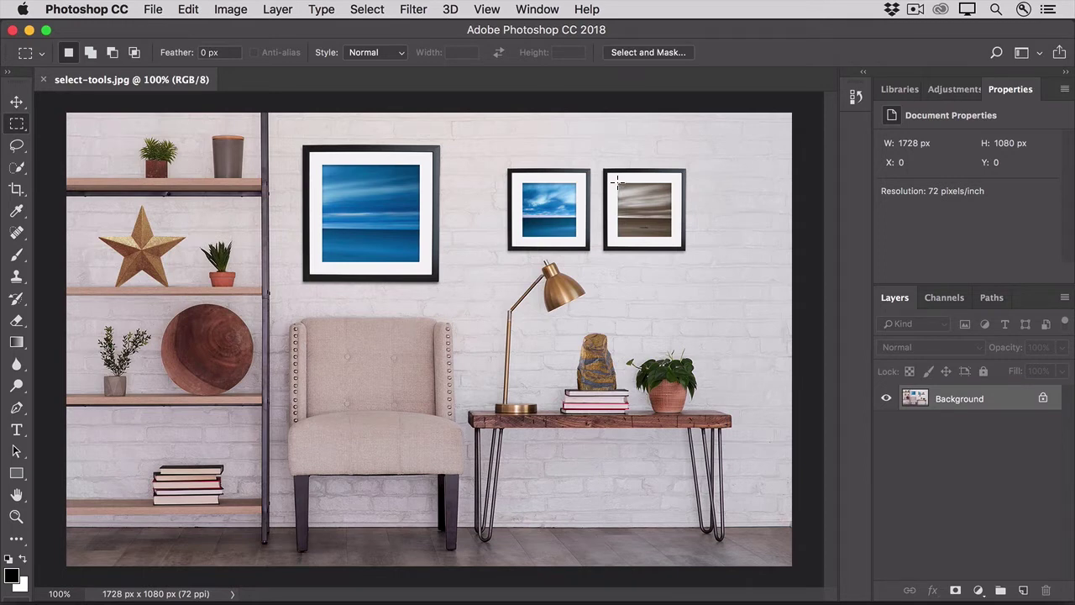
- Drag a Shift-constrained 128 × 128 px square selection over the right frame's sepia print
left_click_drag(617, 182, 647, 204)
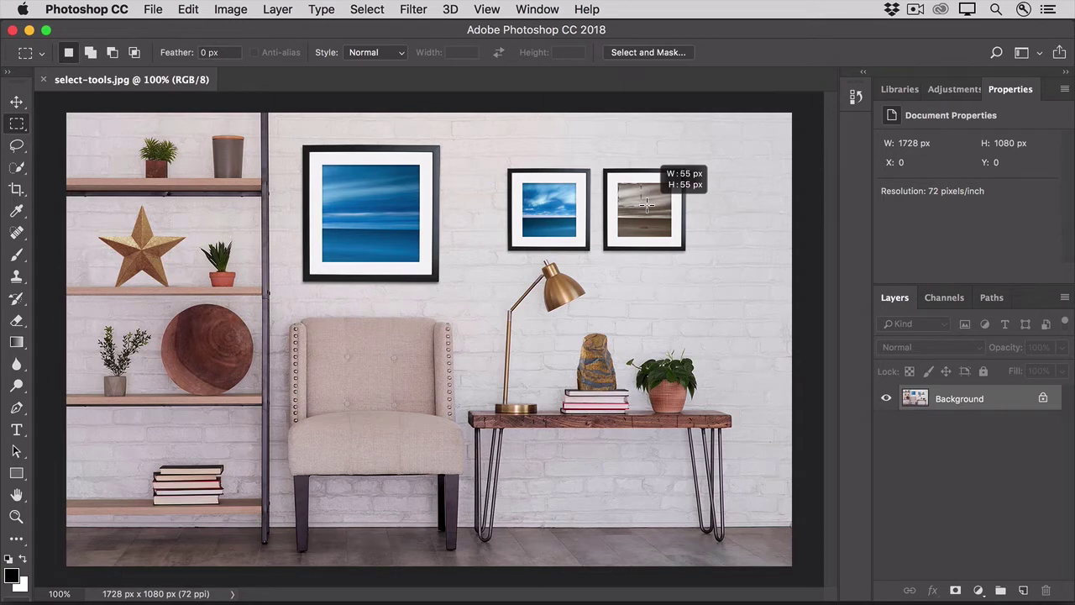
left_click_drag(646, 204, 676, 238)
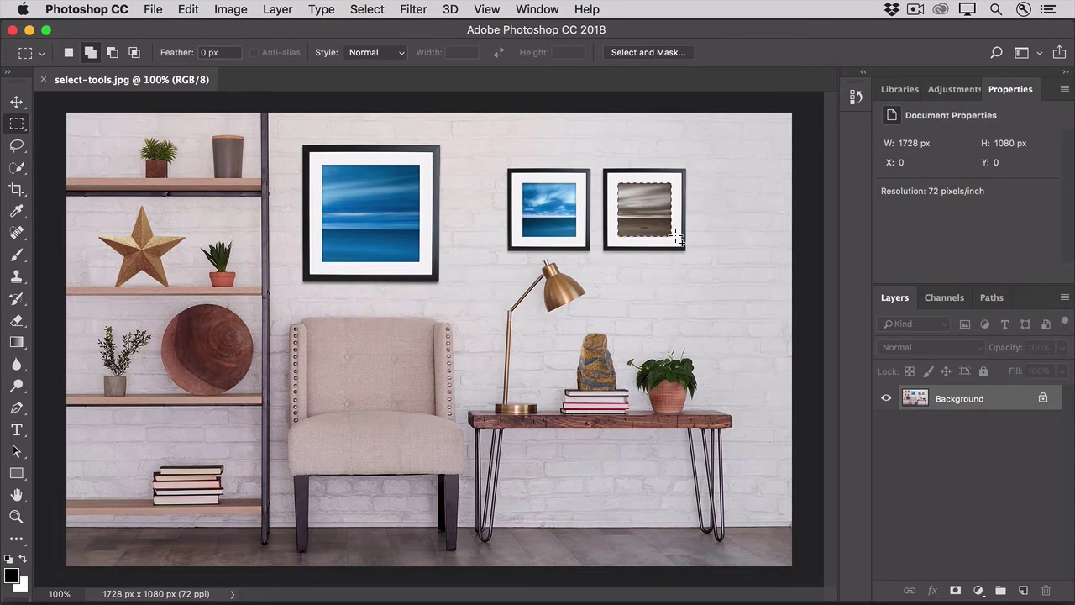
key("shift")
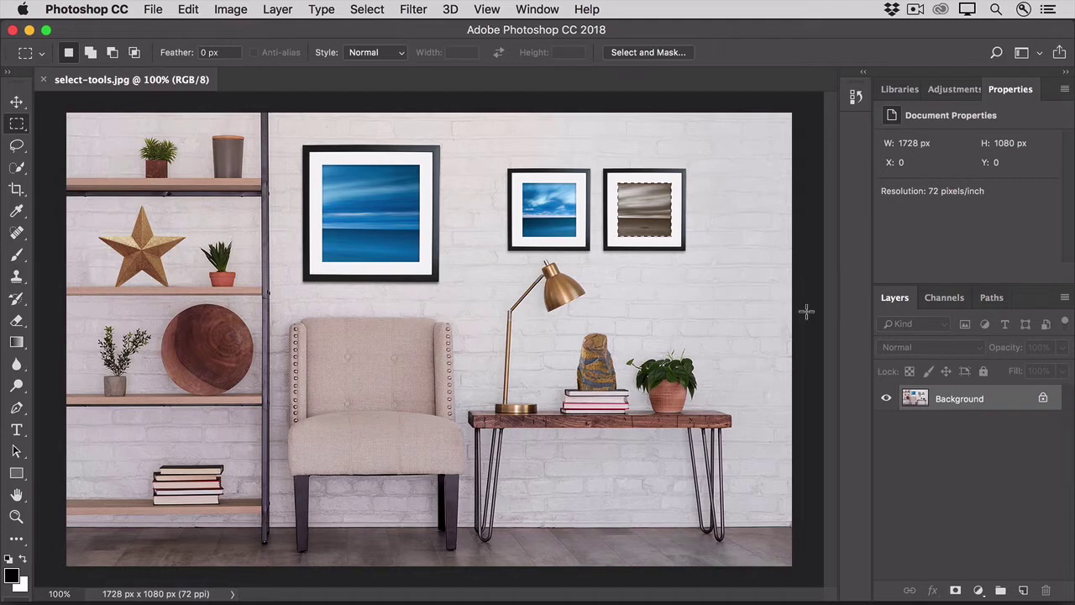
- Add a Solid Color fill layer in blue #3294d1, sampled from the middle picture
left_click(978, 591)
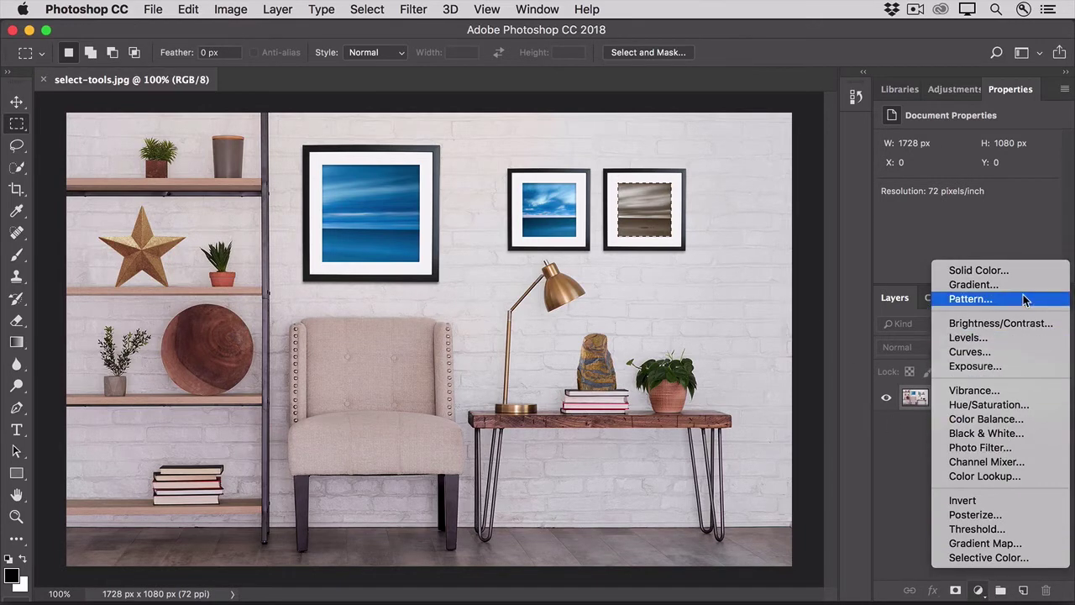
left_click(979, 270)
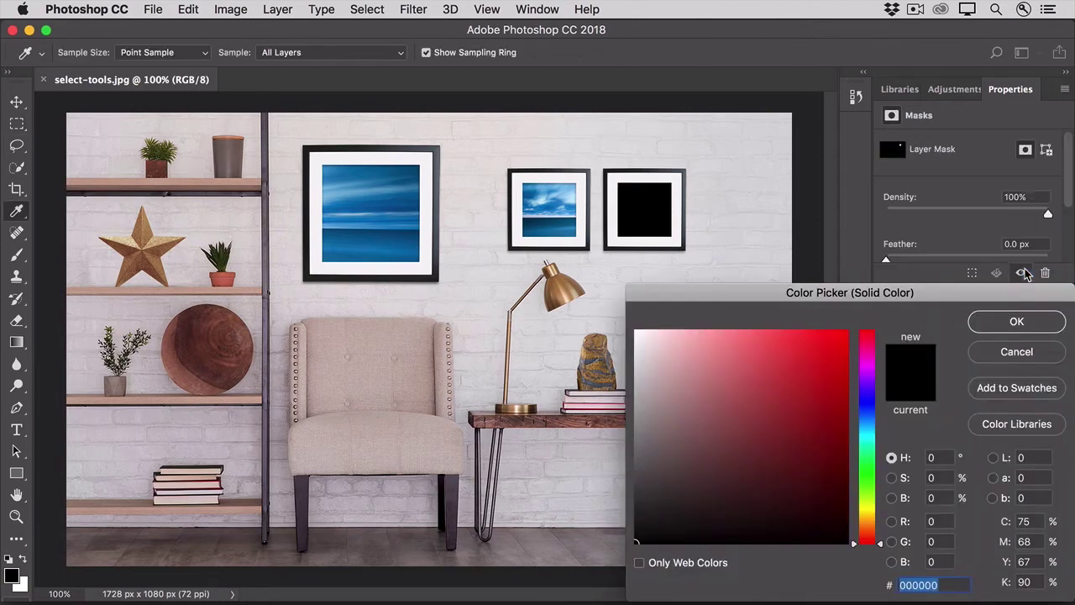
left_click(553, 192)
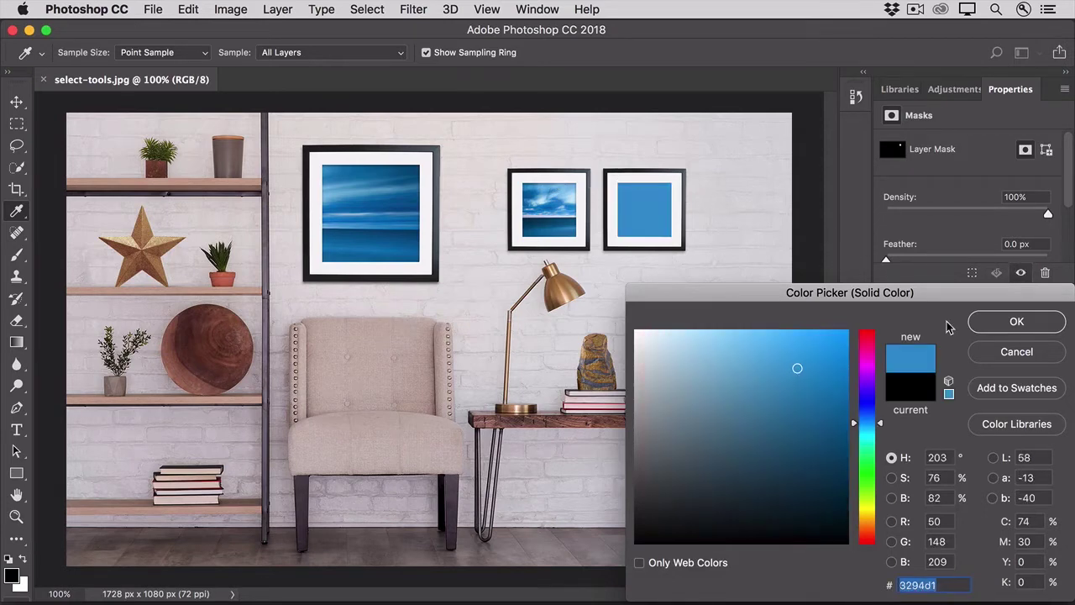
left_click(989, 328)
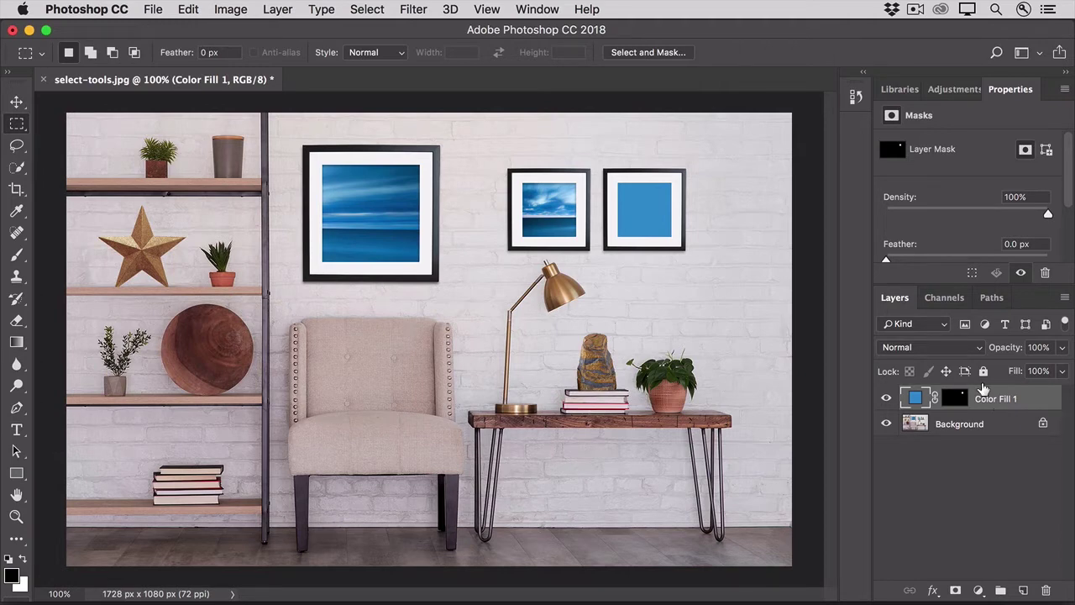
- Set Color Fill 1's blend mode to Color so the print shows through tinted blue
left_click(978, 355)
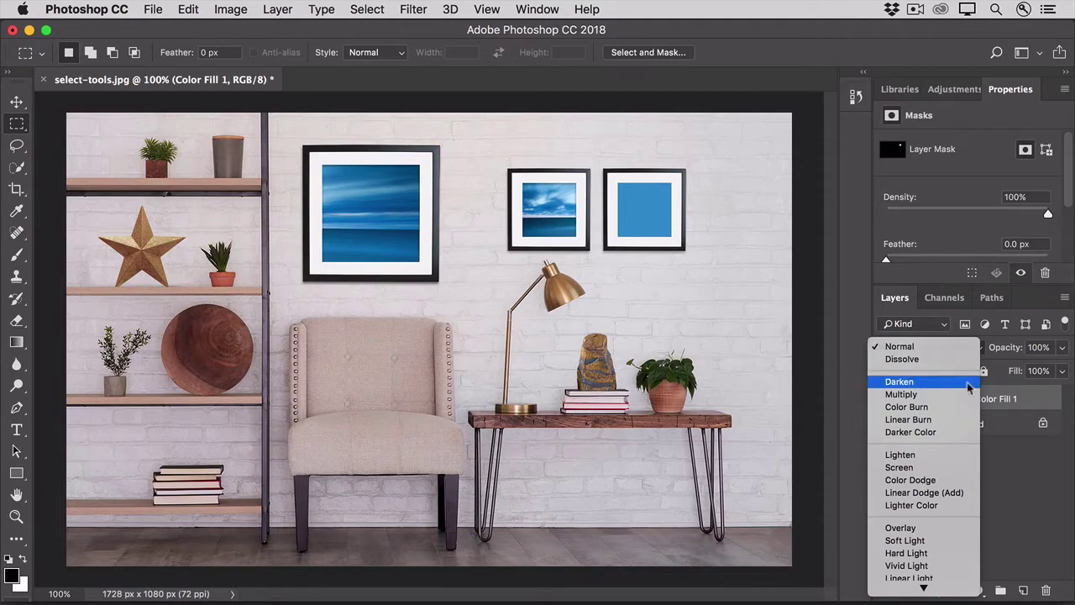
left_click(945, 574)
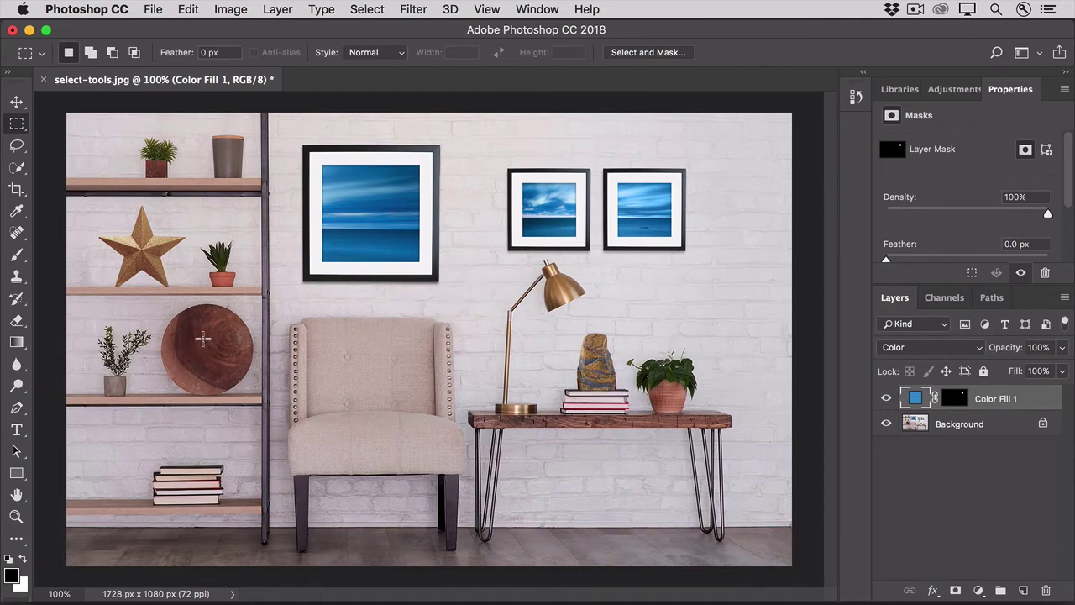
left_click(20, 130)
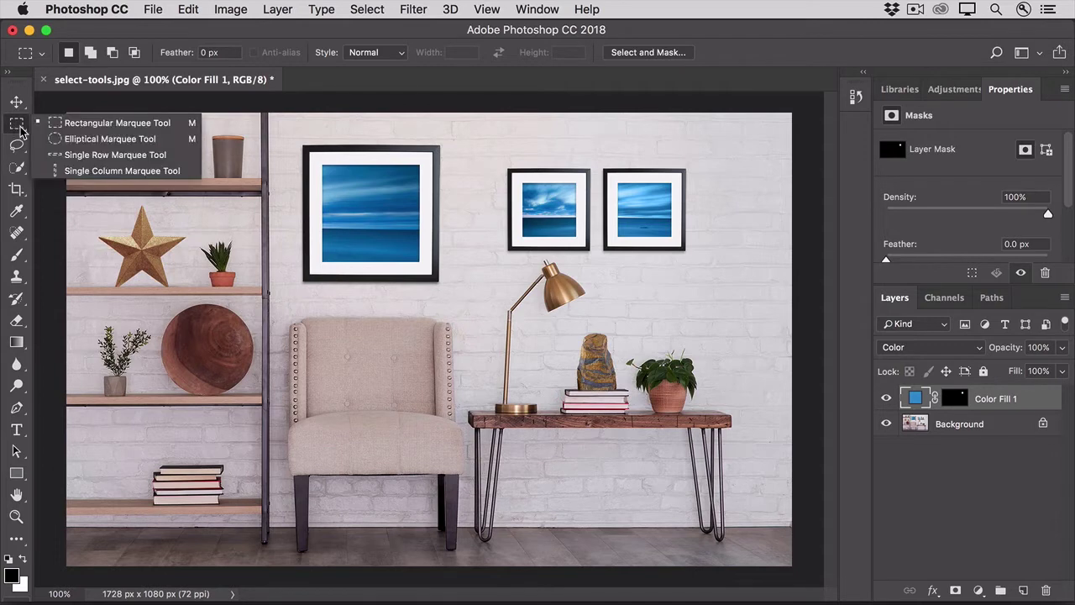
- Draw a roughly 218 × 219 px circular selection around the round wooden dish with the Elliptical Marquee
left_click(99, 139)
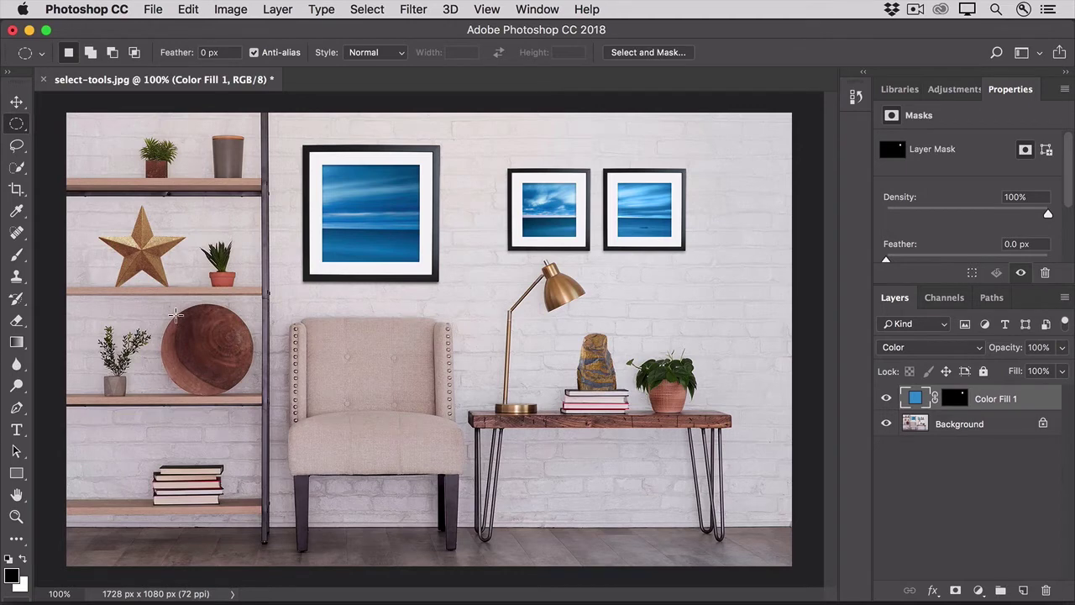
left_click_drag(175, 314, 262, 388)
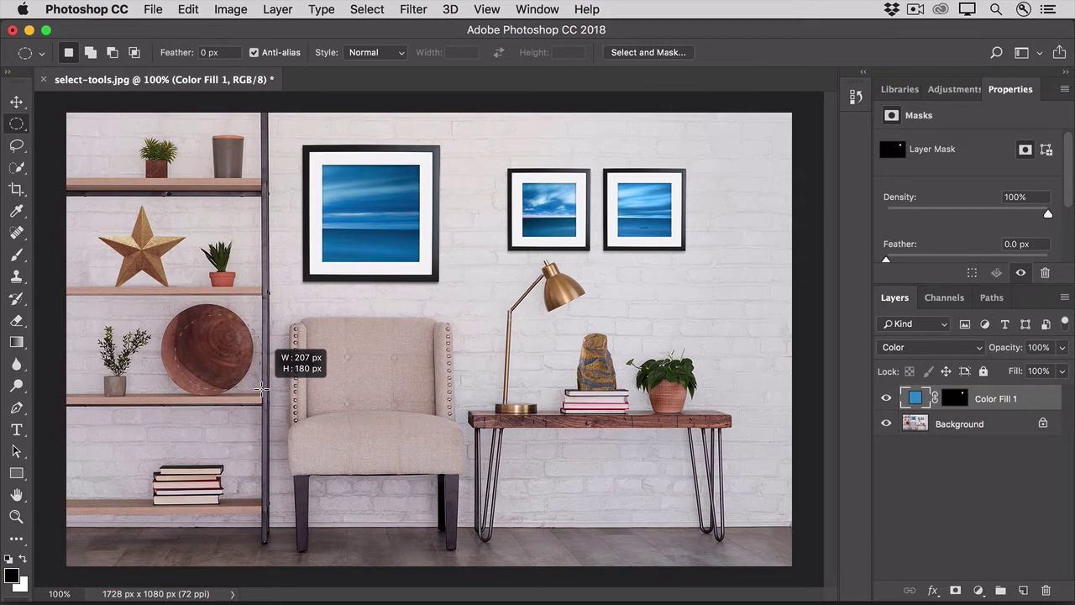
left_click_drag(262, 388, 250, 382)
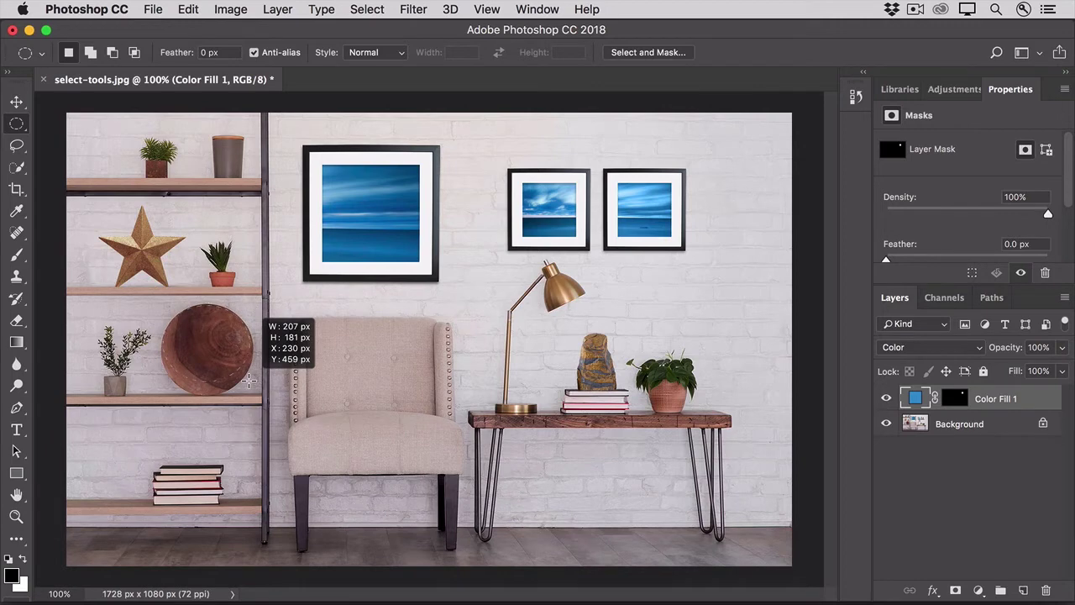
left_click_drag(249, 380, 252, 395)
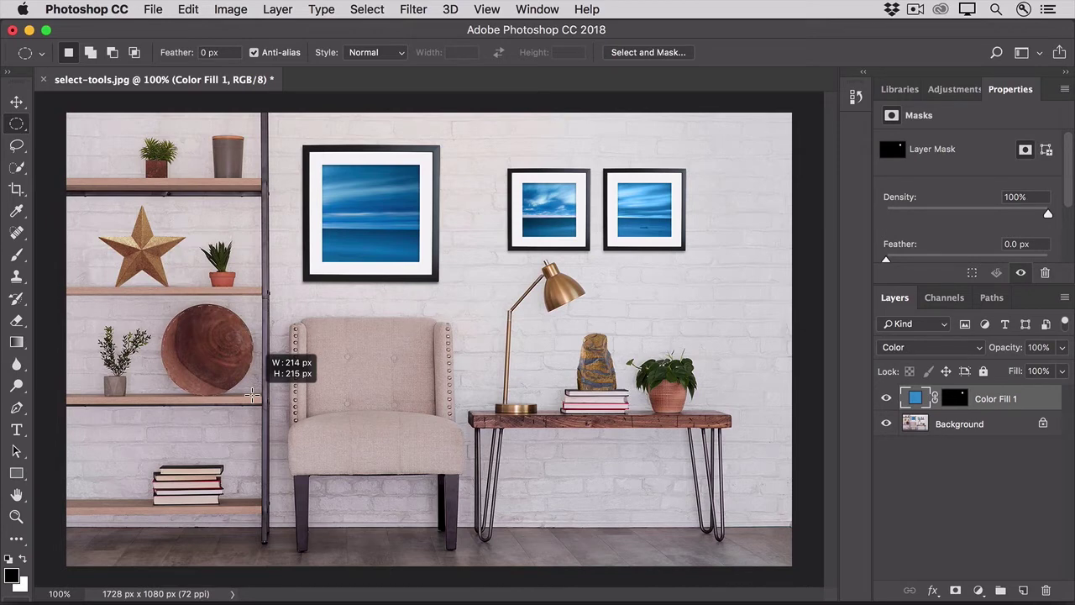
left_click_drag(252, 394, 252, 394)
left_click_drag(252, 394, 253, 395)
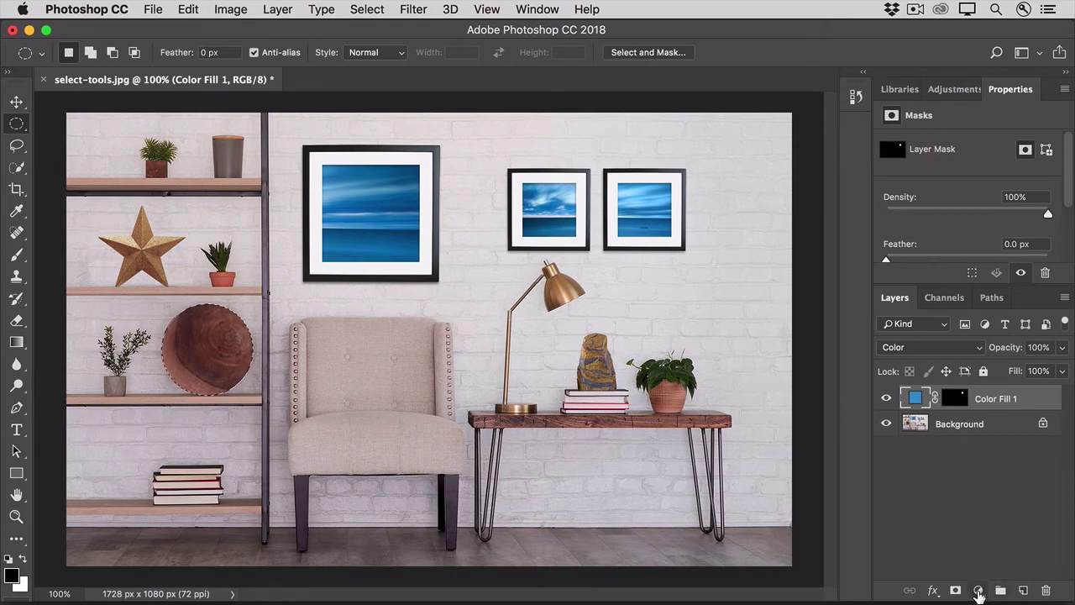
- Add a Vibrance adjustment layer set to +59 for the selected round dish
left_click(978, 591)
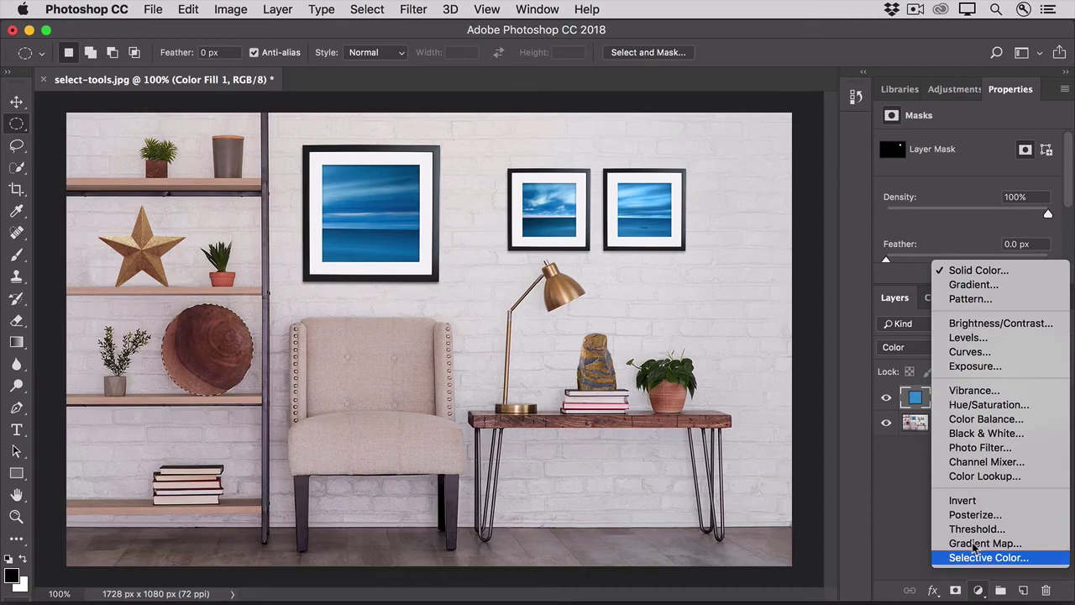
left_click(974, 392)
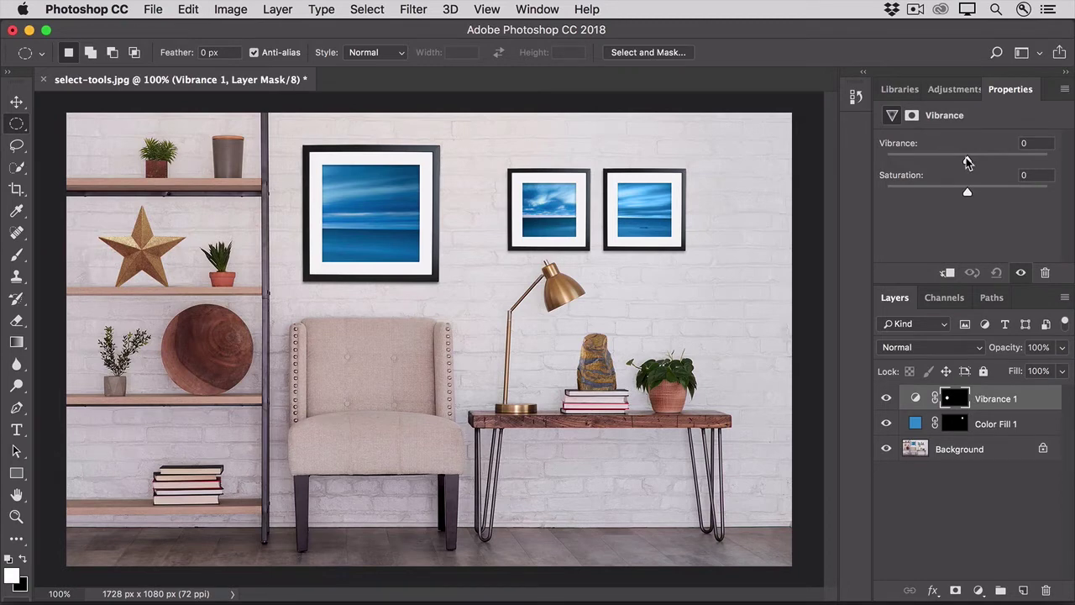
left_click_drag(966, 158, 1015, 160)
- Trace a freehand Lasso selection around the stone sculpture on the side table
left_click(19, 150)
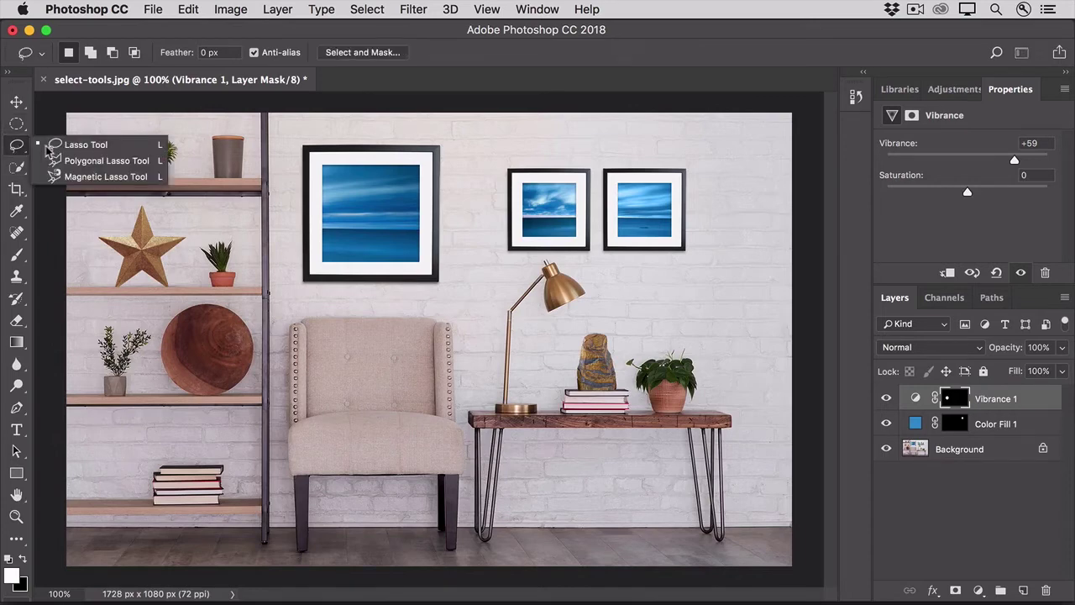
left_click(51, 145)
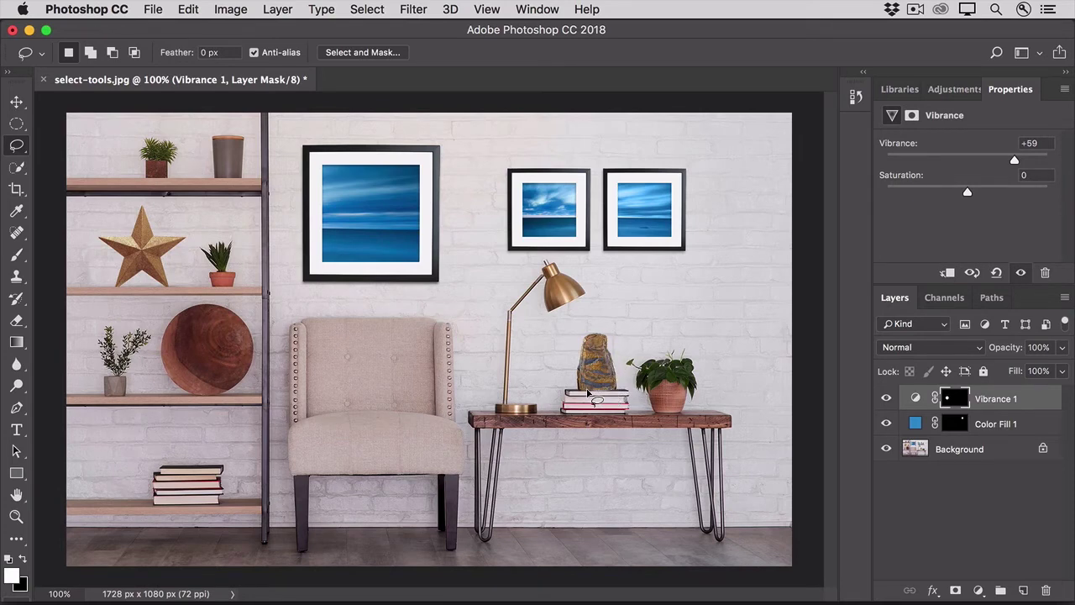
left_click_drag(588, 393, 595, 394)
left_click(979, 591)
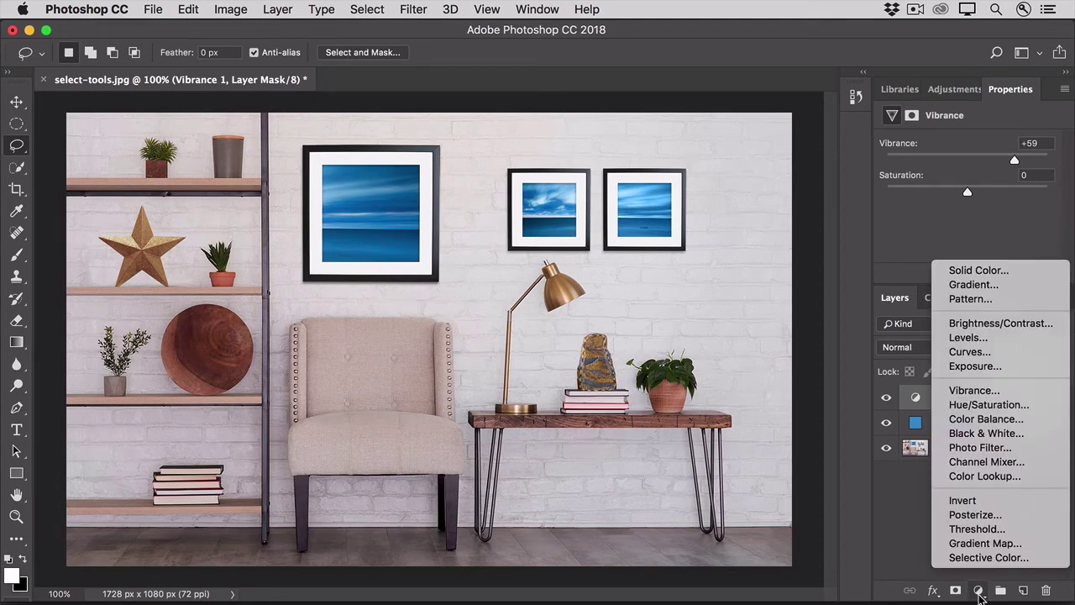
- Add a Brightness/Contrast layer with brightness 35 and contrast 0 to the stone sculpture
left_click(1023, 333)
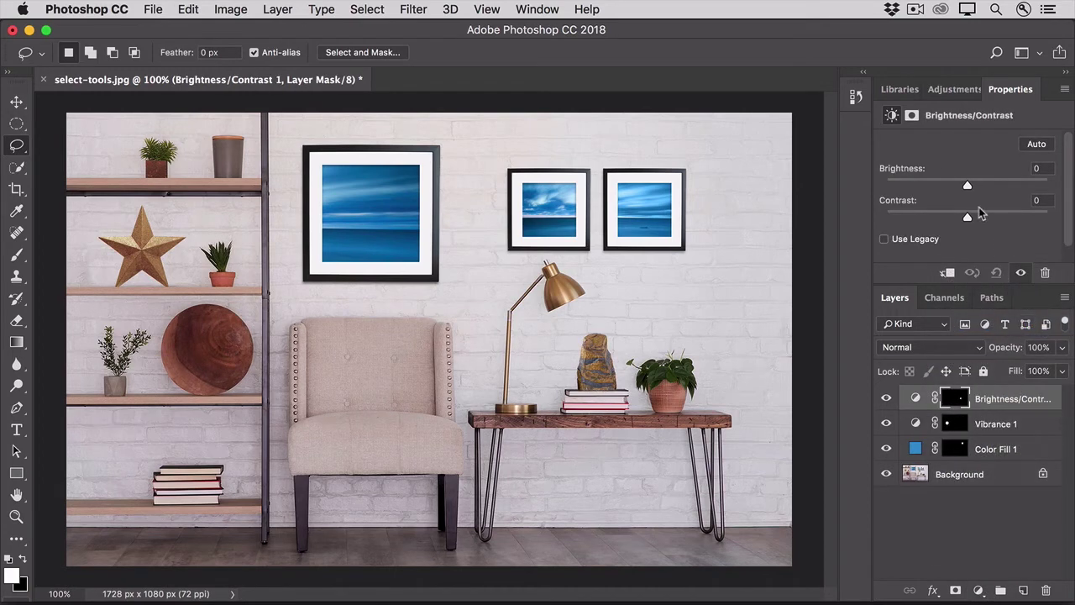
left_click_drag(968, 184, 986, 184)
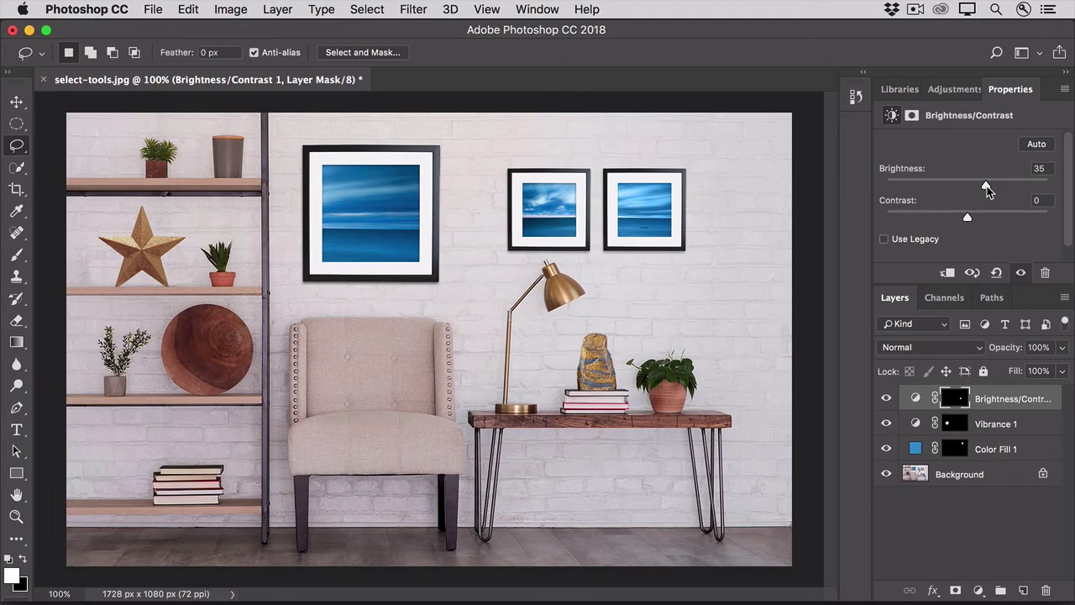
left_click(17, 147)
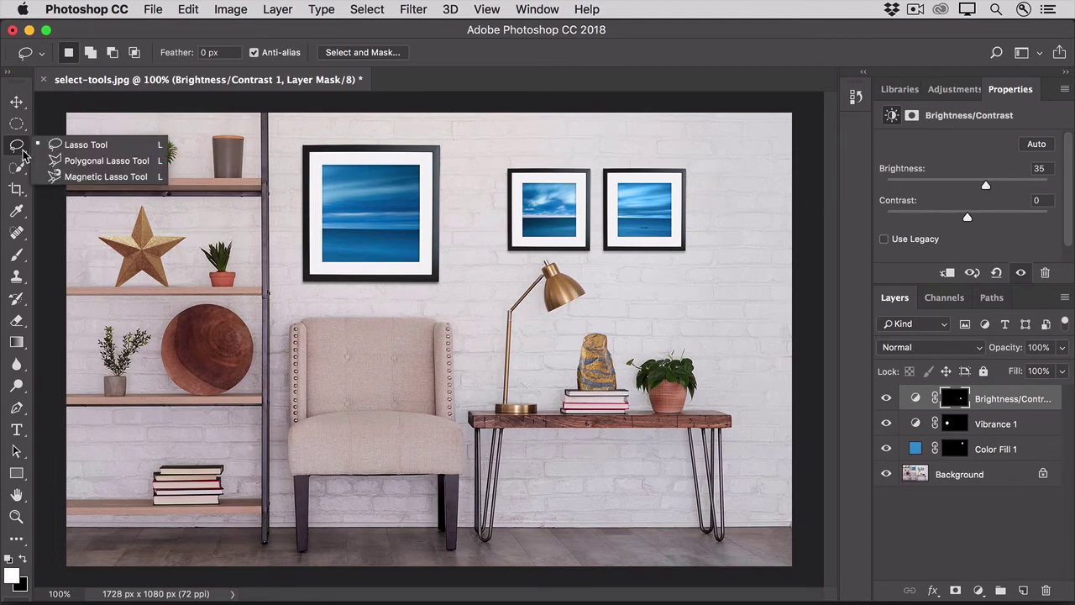
- Outline all five points of the star with the Polygonal Lasso and close the selection
left_click(103, 161)
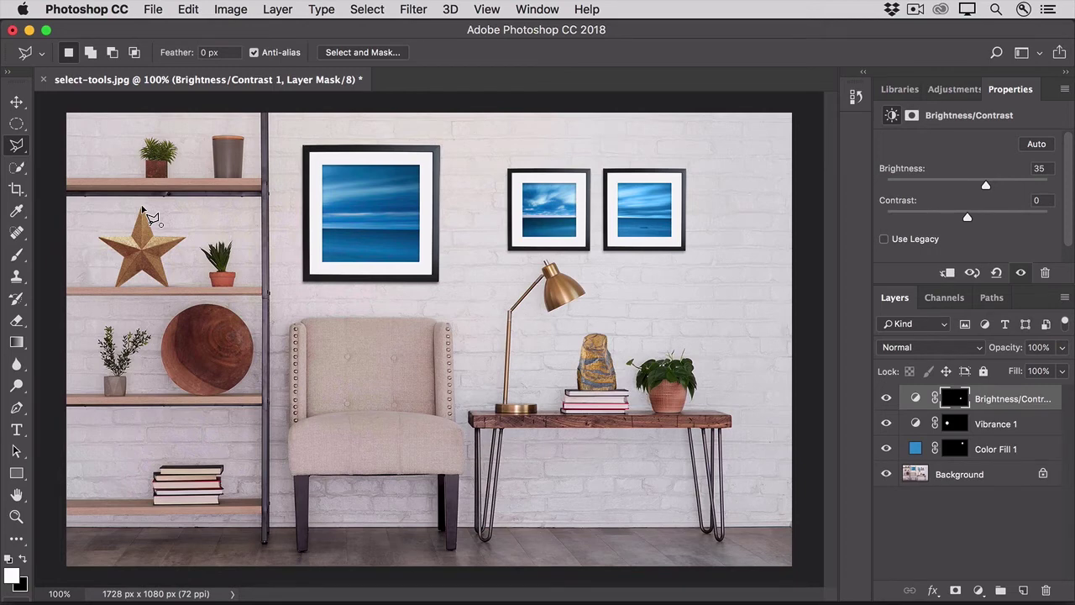
left_click(142, 207)
left_click(187, 239)
left_click(166, 251)
left_click(169, 288)
left_click(143, 269)
left_click(115, 289)
left_click(119, 262)
left_click(98, 238)
left_click(130, 238)
- Fill the star with a Solid Color layer in blue #4aace9, sampled from the right frame
left_click(979, 591)
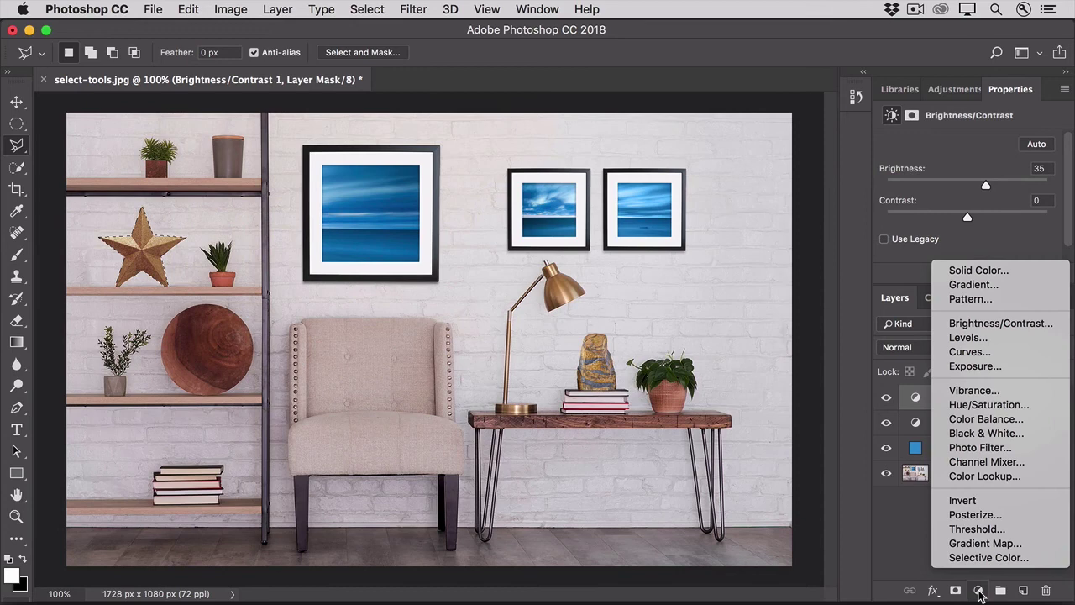
left_click(1007, 271)
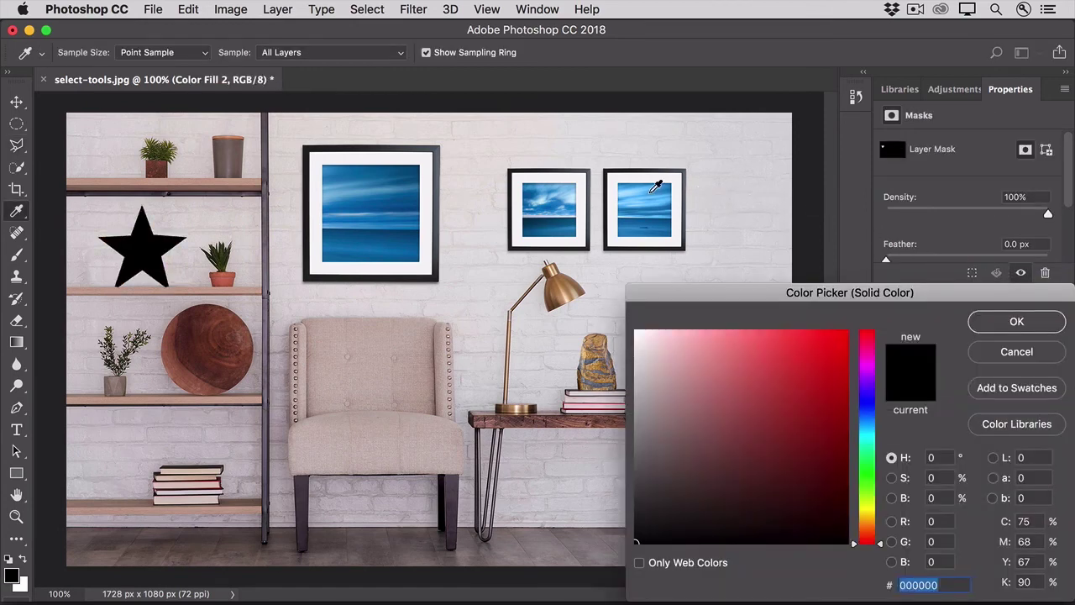
left_click(654, 188)
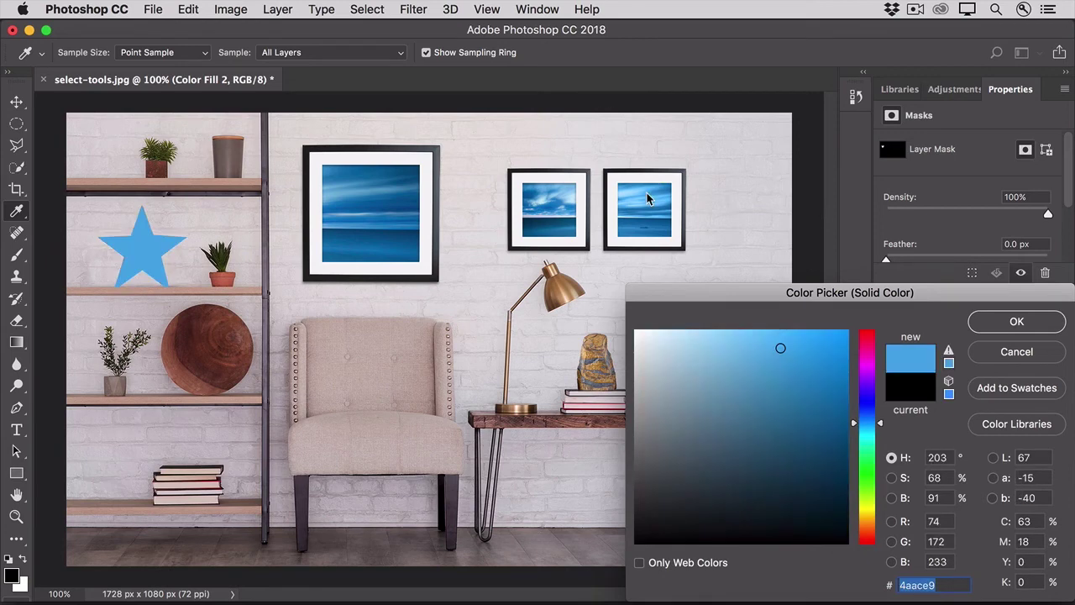
left_click(984, 327)
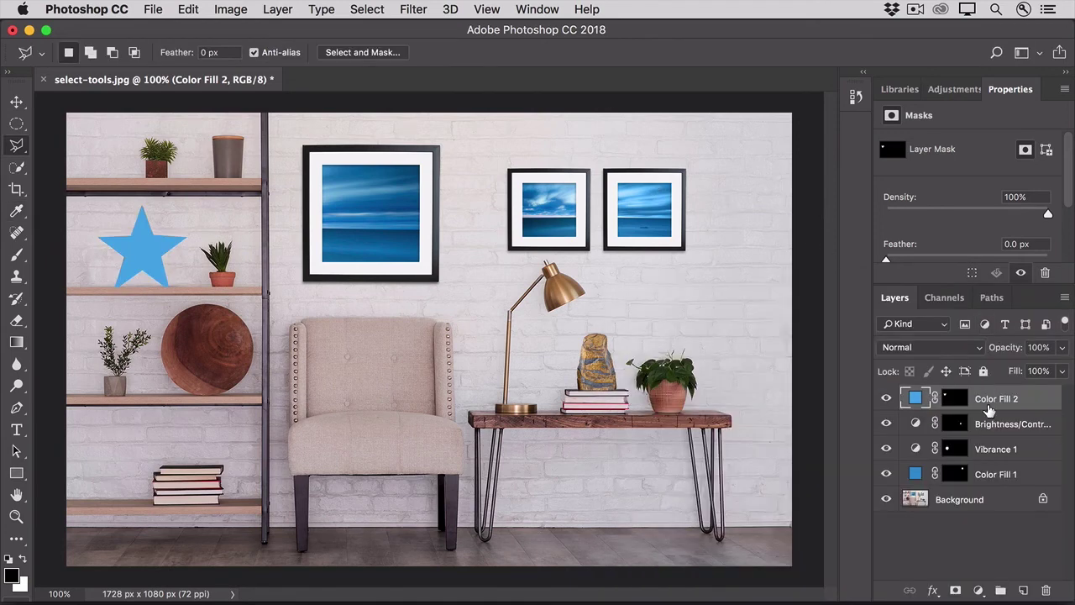
- Set the Color Fill 2 layer to Color blend mode at 77% opacity, tinting the star blue
left_click(972, 349)
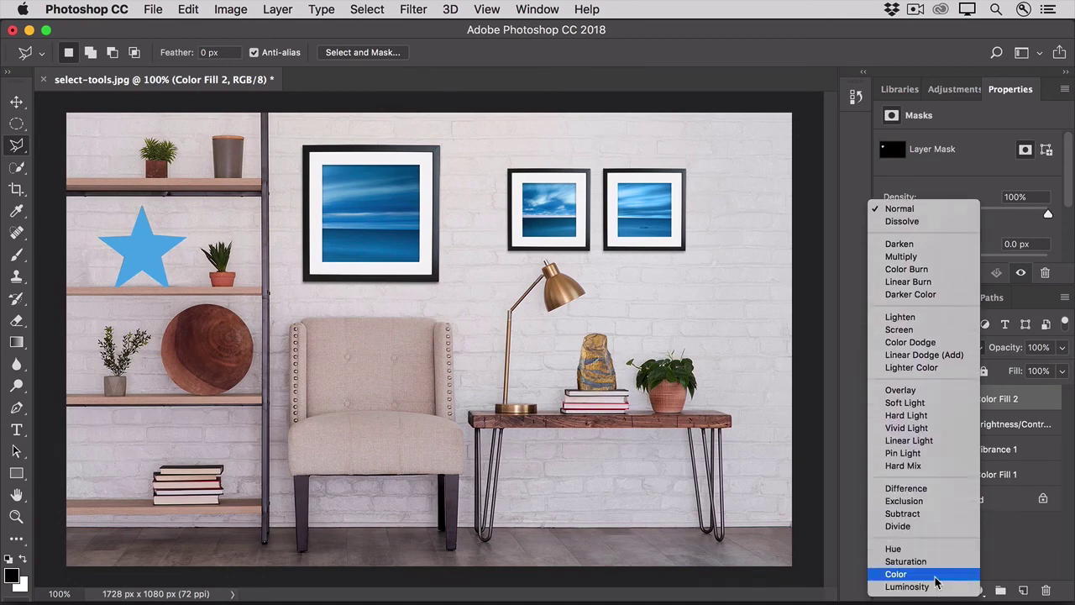
left_click(934, 579)
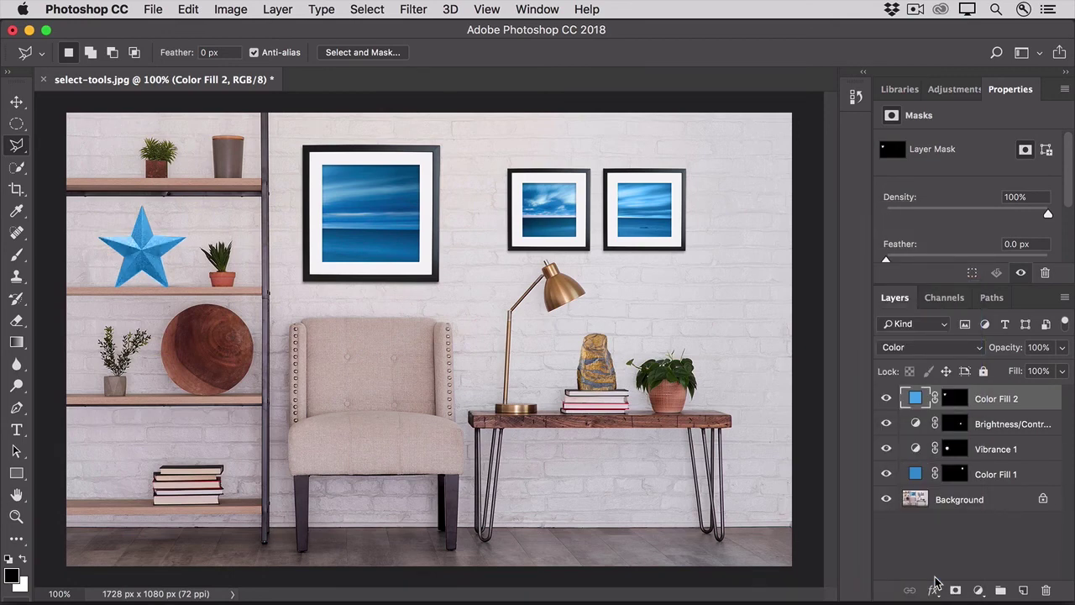
left_click_drag(1006, 353, 987, 354)
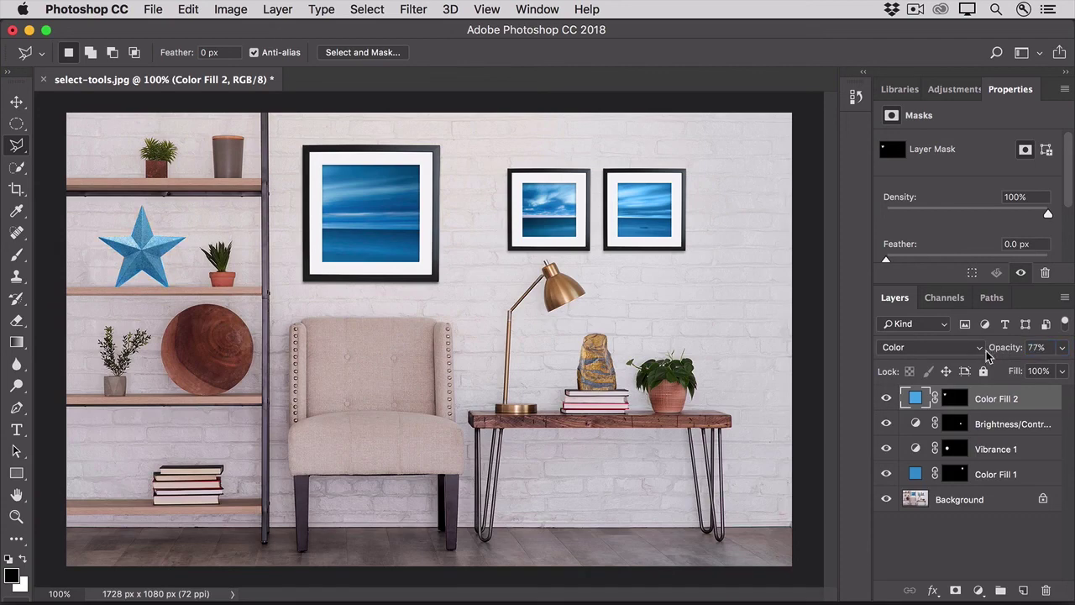